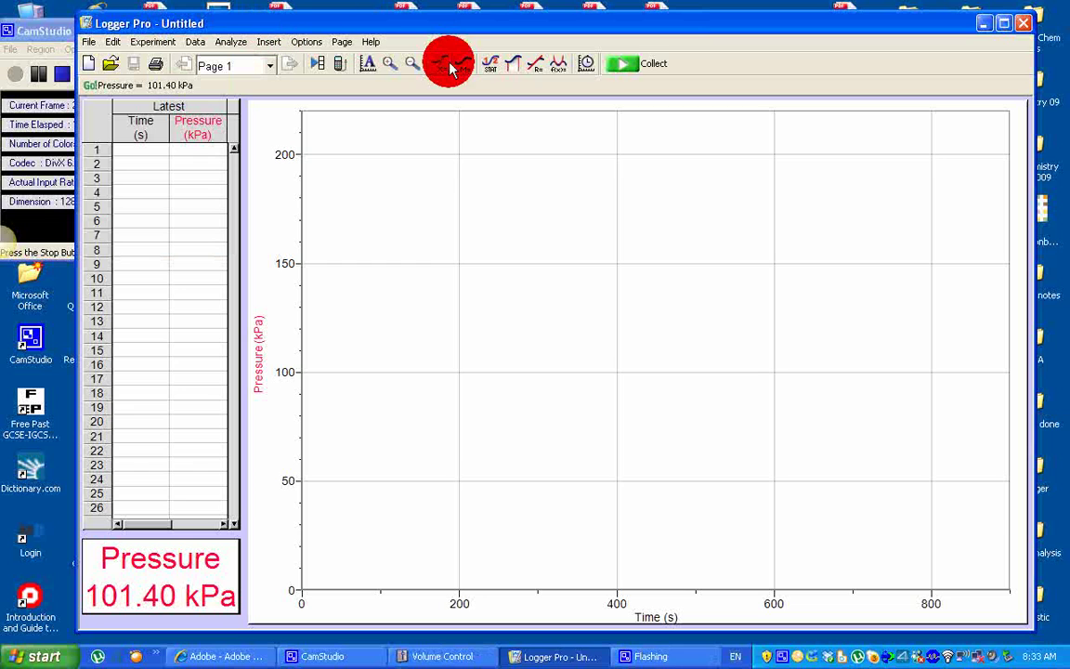
Set collection to 900 s at 1 sample/s and record a pressure run rising from 101 to about 121 kPa
left_click(586, 63)
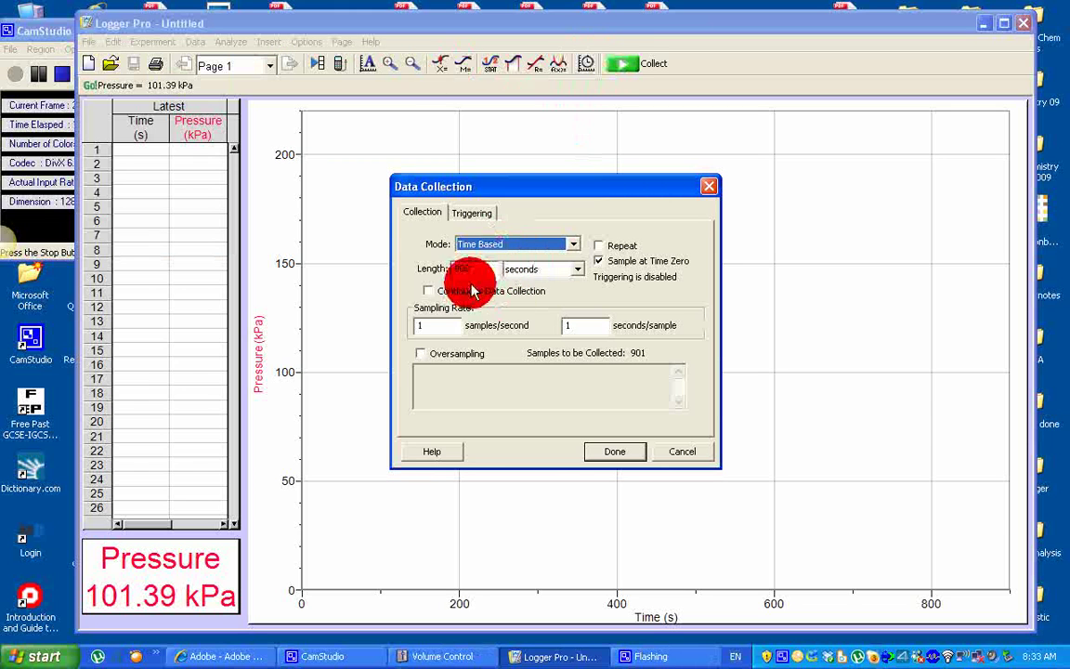
left_click(613, 456)
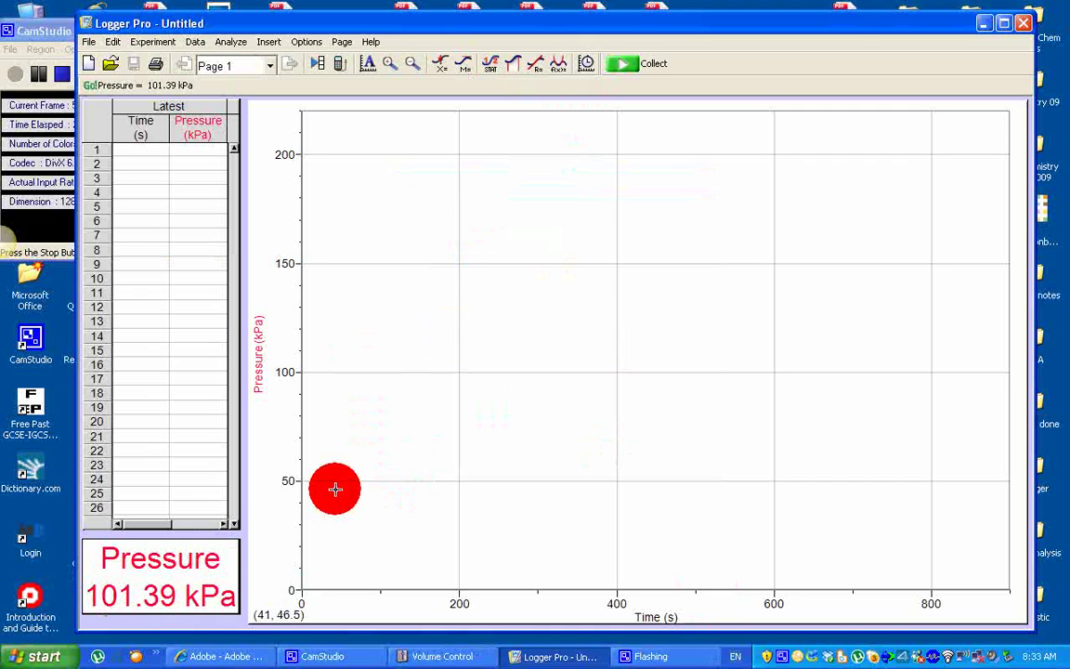
left_click(621, 63)
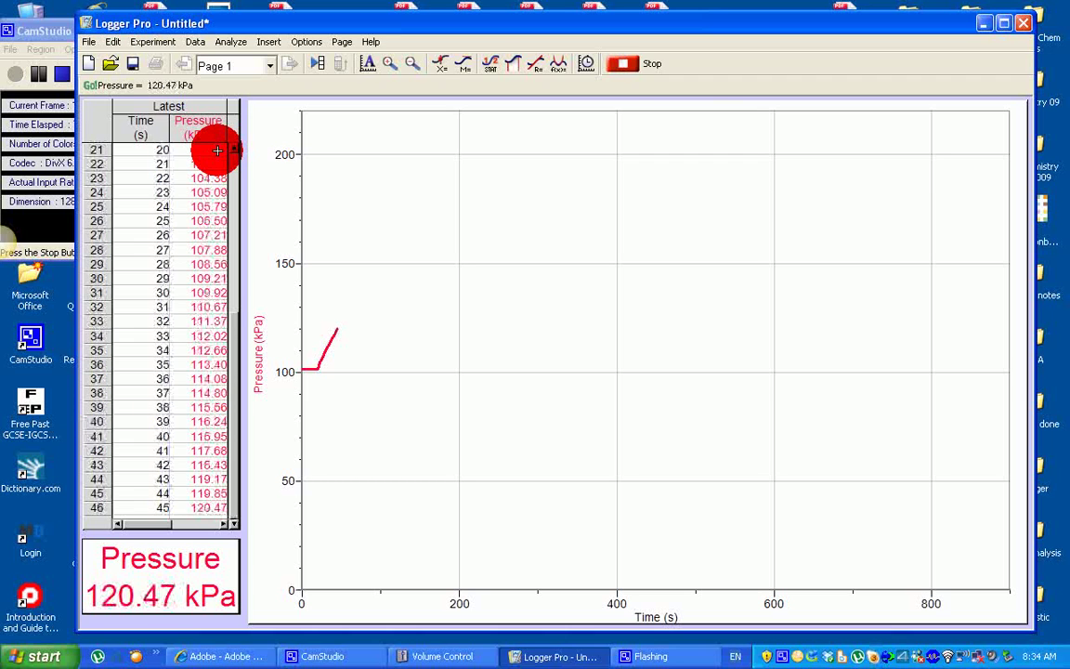
left_click(634, 65)
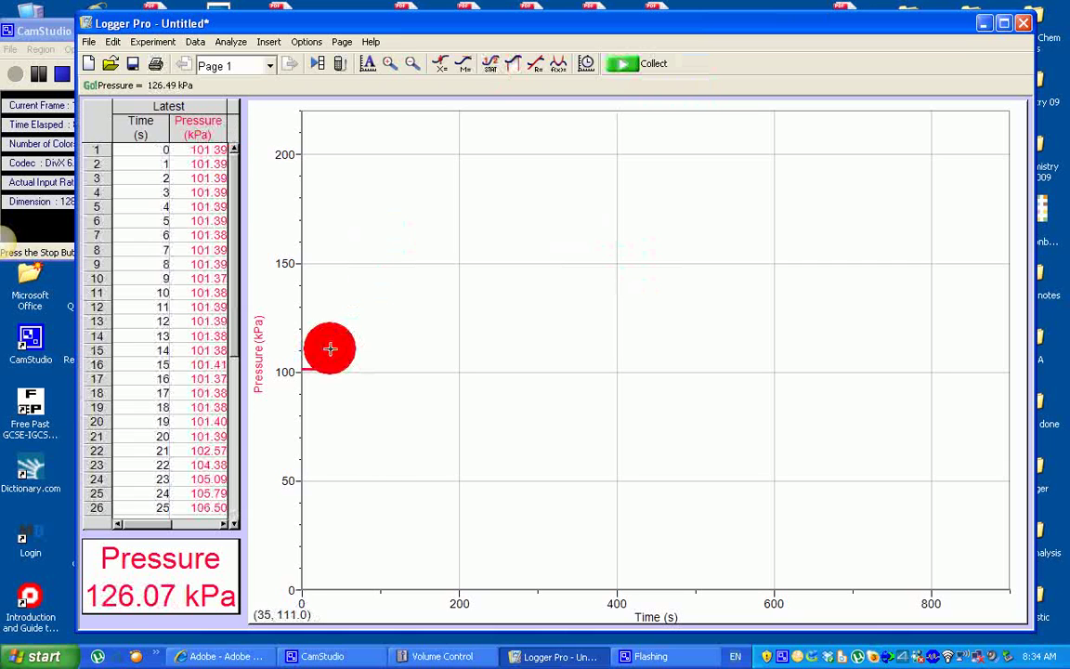
Use Experiment > Store Latest Run to keep the first run as Run 1
left_click(156, 41)
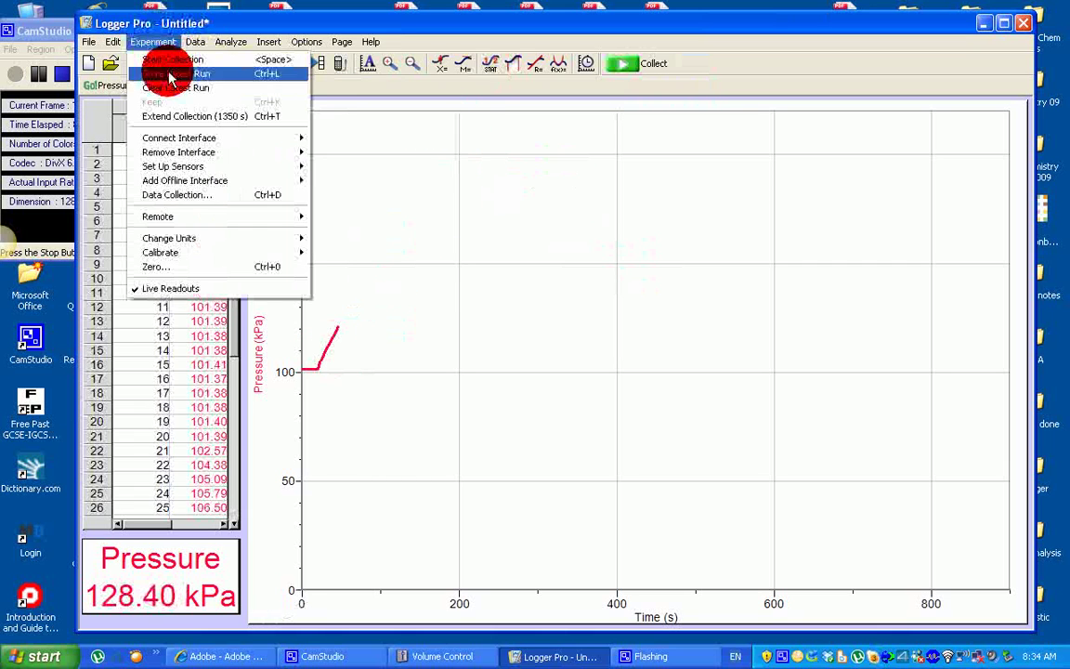
left_click(163, 74)
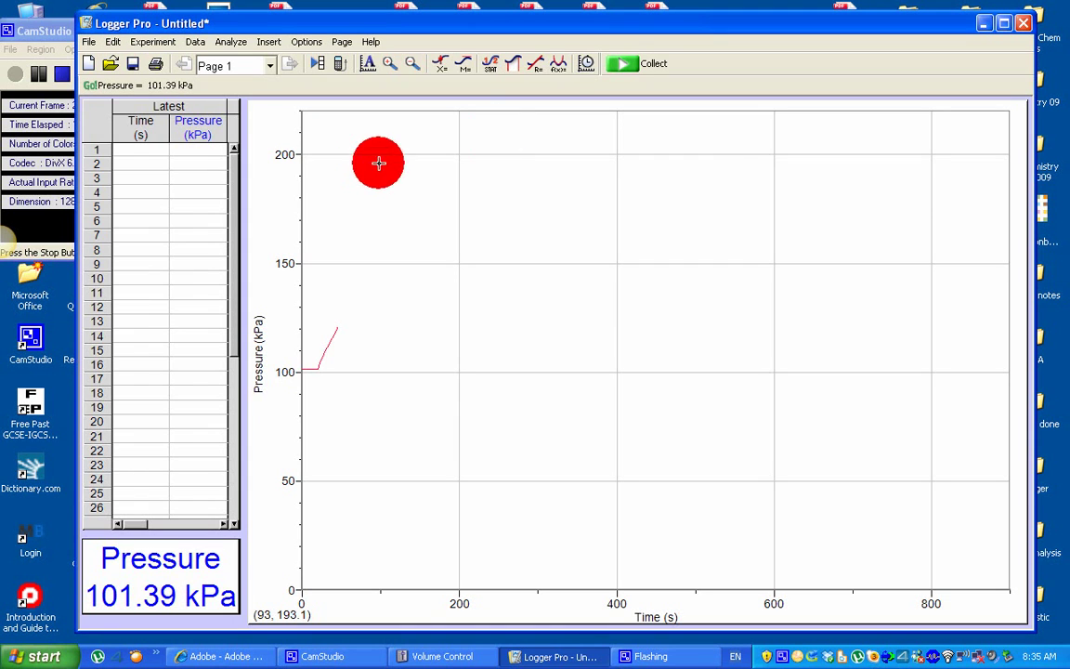
Record the second pressure run up to about 107 kPa, then scroll the table to Run 1's columns
left_click(620, 65)
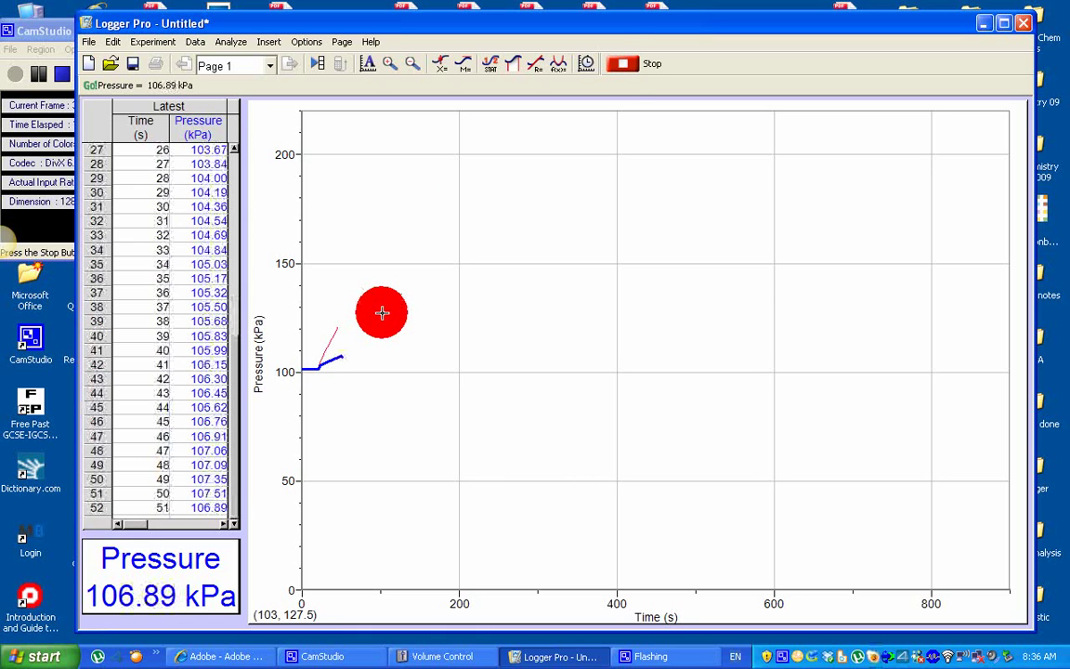
left_click(625, 72)
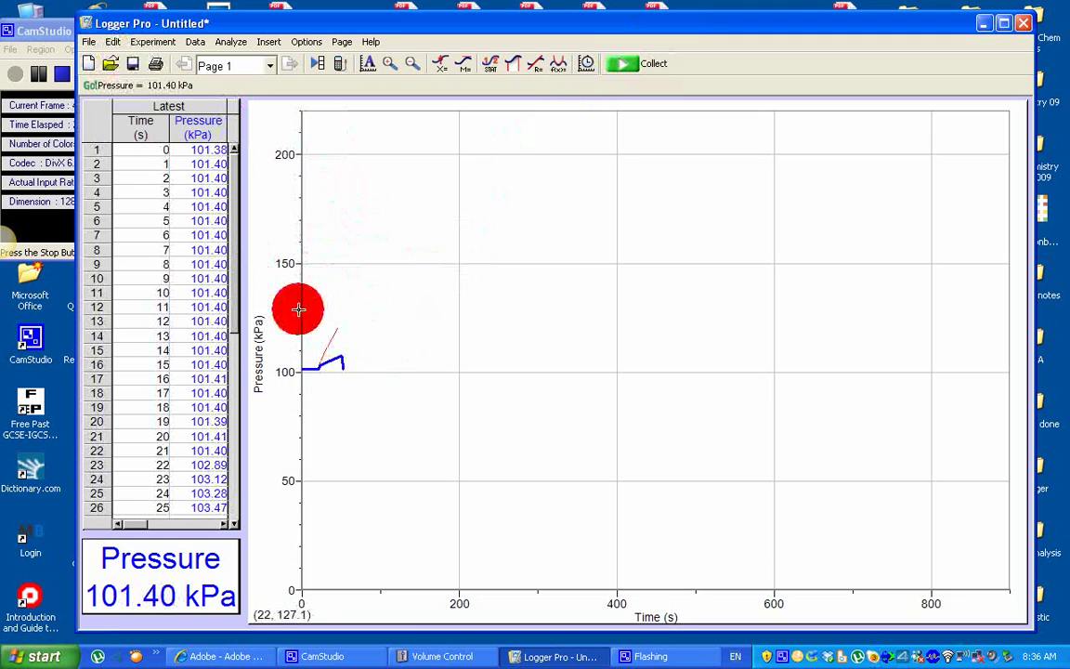
left_click_drag(172, 530, 209, 526)
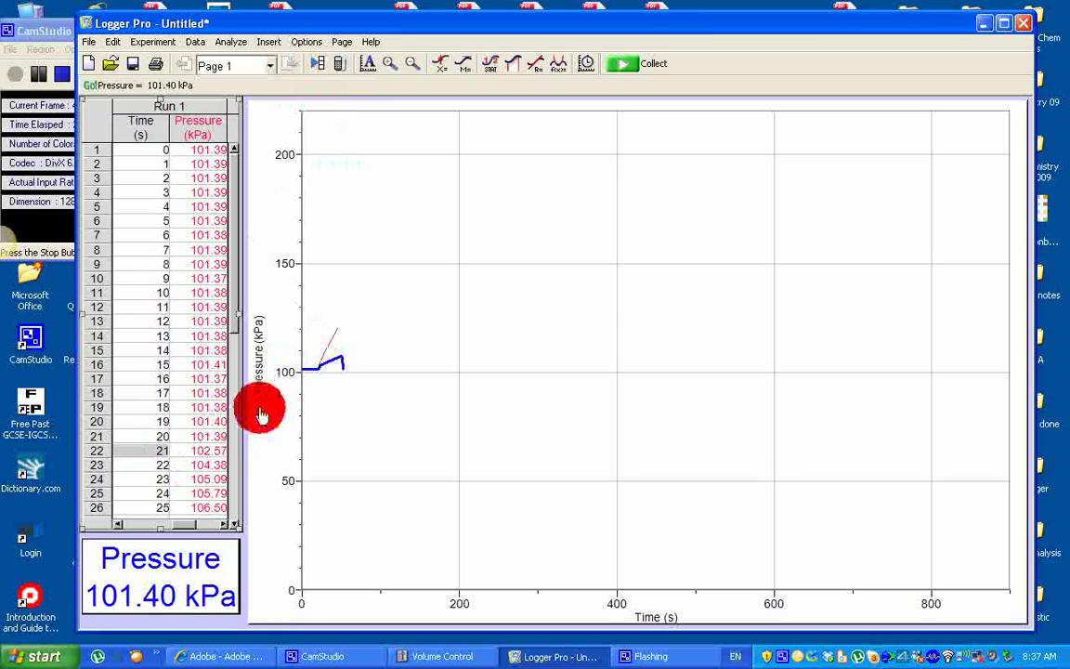
Turn on Examine and select Run 1's rise on the graph from about 21 s to 42 s
left_click(443, 65)
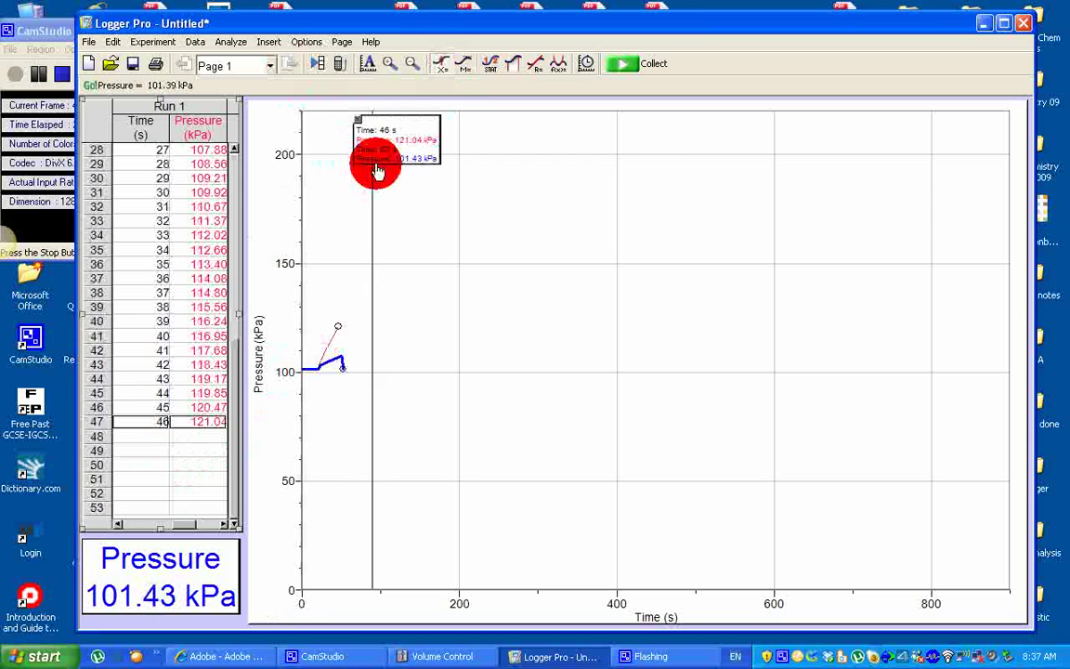
left_click(318, 252)
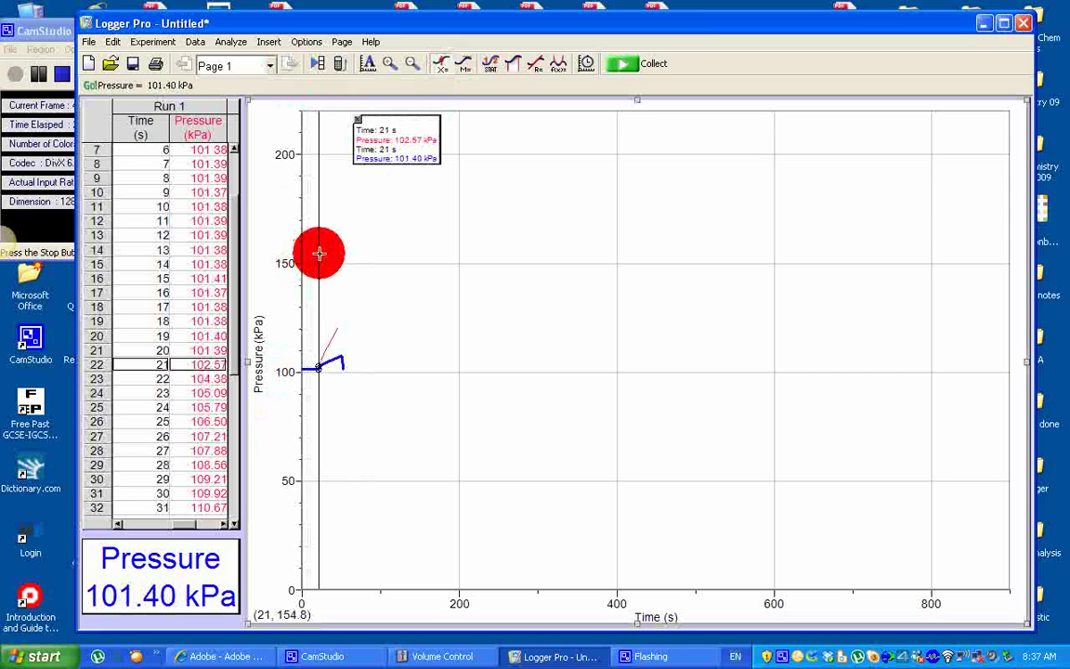
left_click_drag(319, 253, 336, 253)
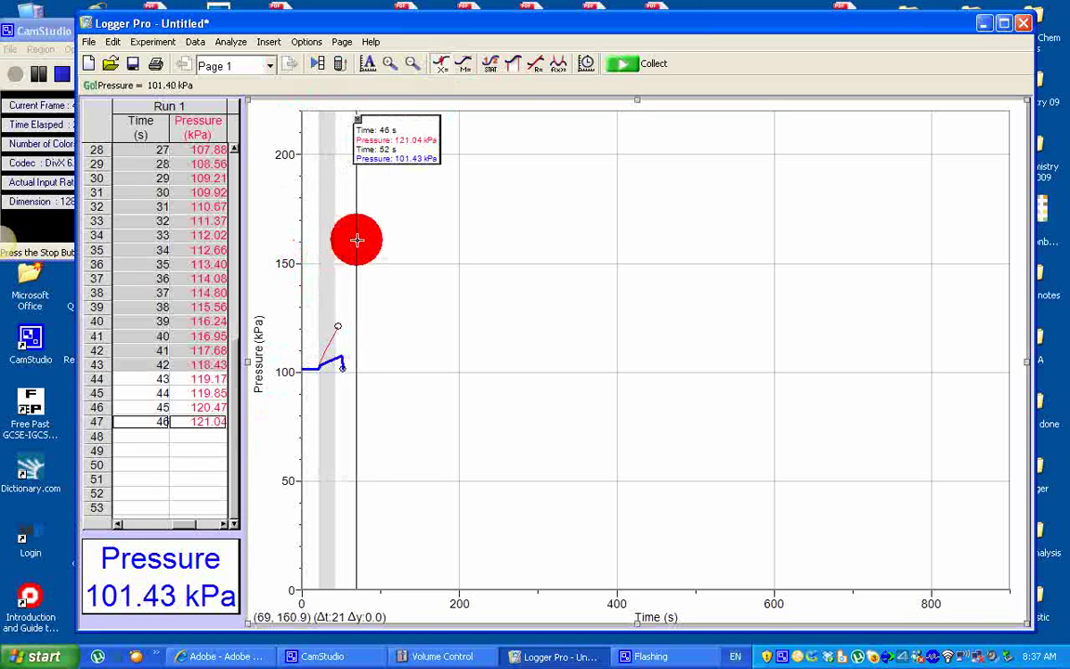
Fit a line to Run 1 pressure only (slope 0.7110 kPa/s, correlation 0.9988) and move its box upper right
left_click(534, 65)
left_click(427, 289)
left_click(444, 302)
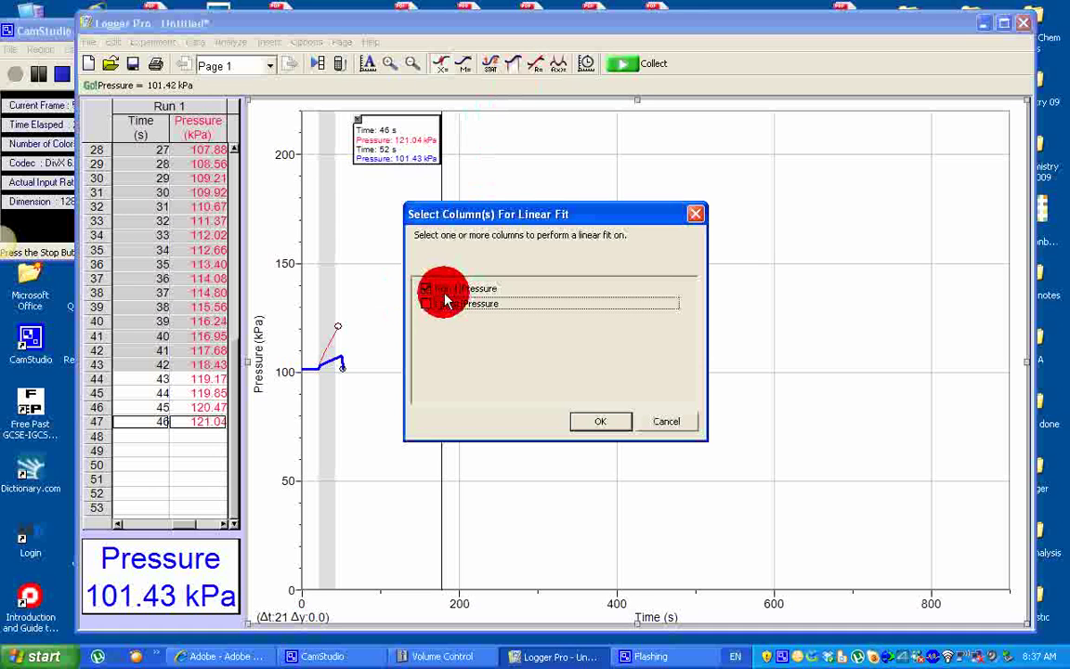
left_click(600, 422)
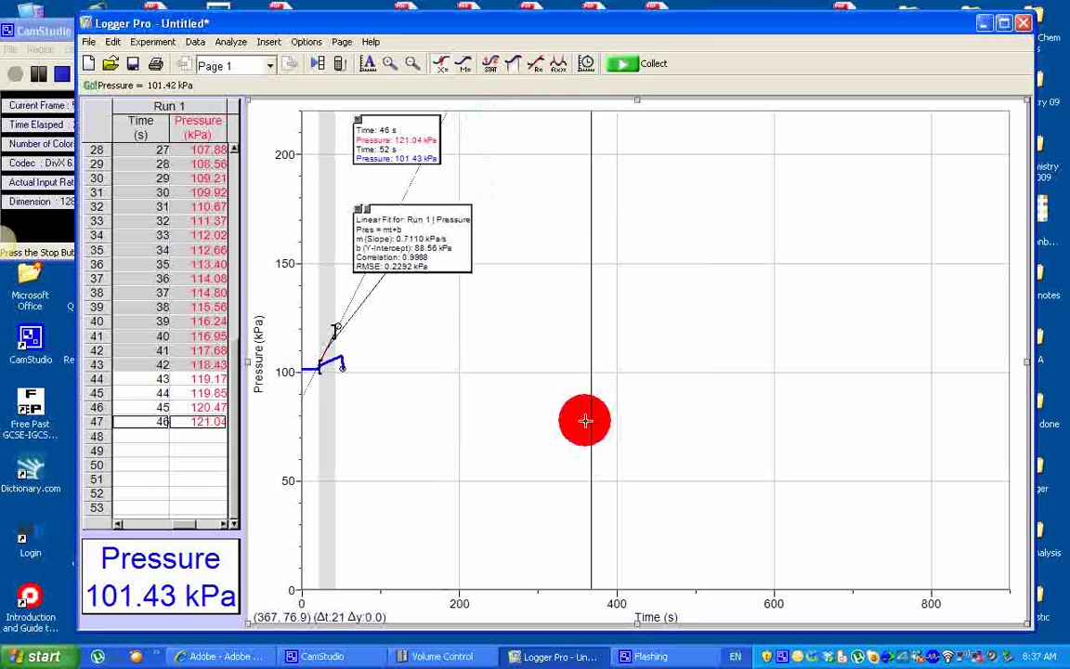
left_click_drag(396, 219, 639, 209)
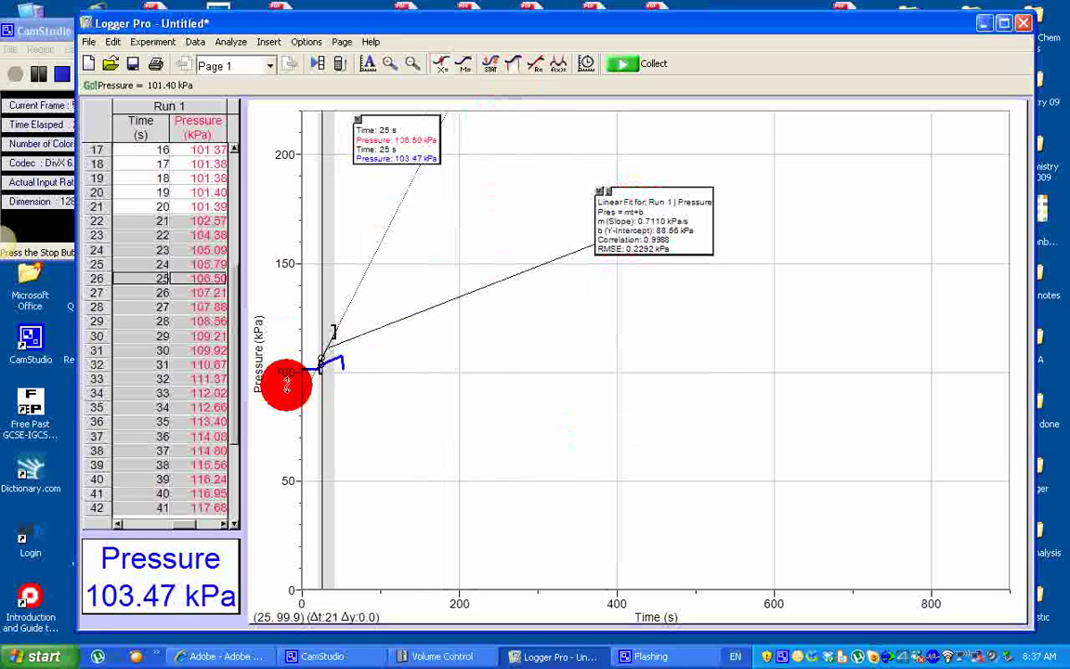
Scroll the data table back to the Latest Time and Pressure columns, showing values up to 107.51 kPa
left_click(144, 527)
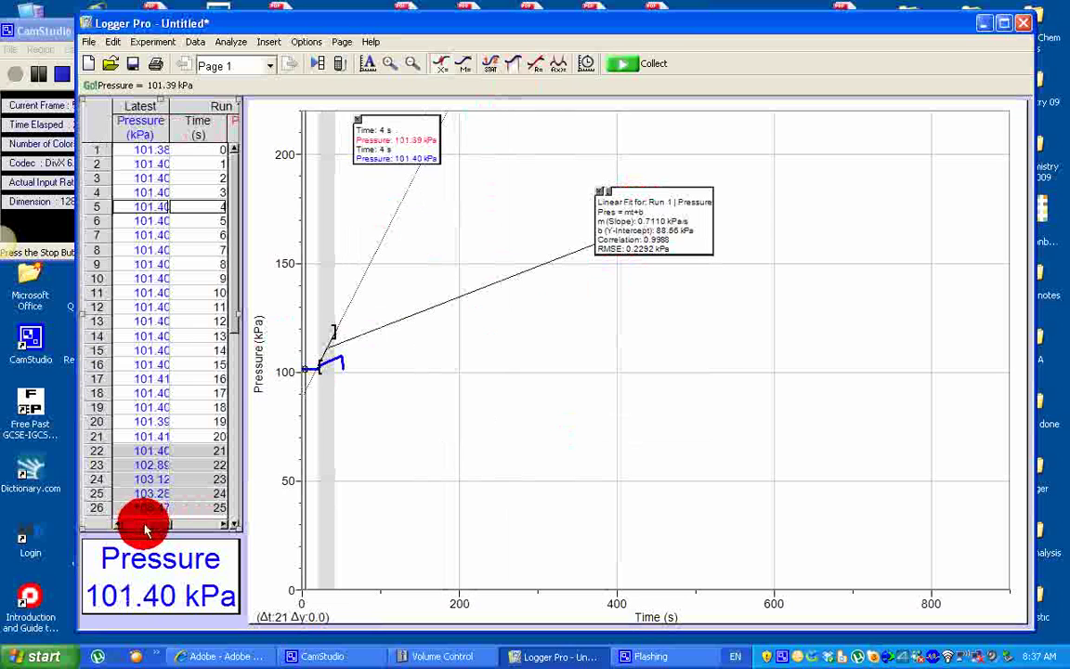
left_click(139, 529)
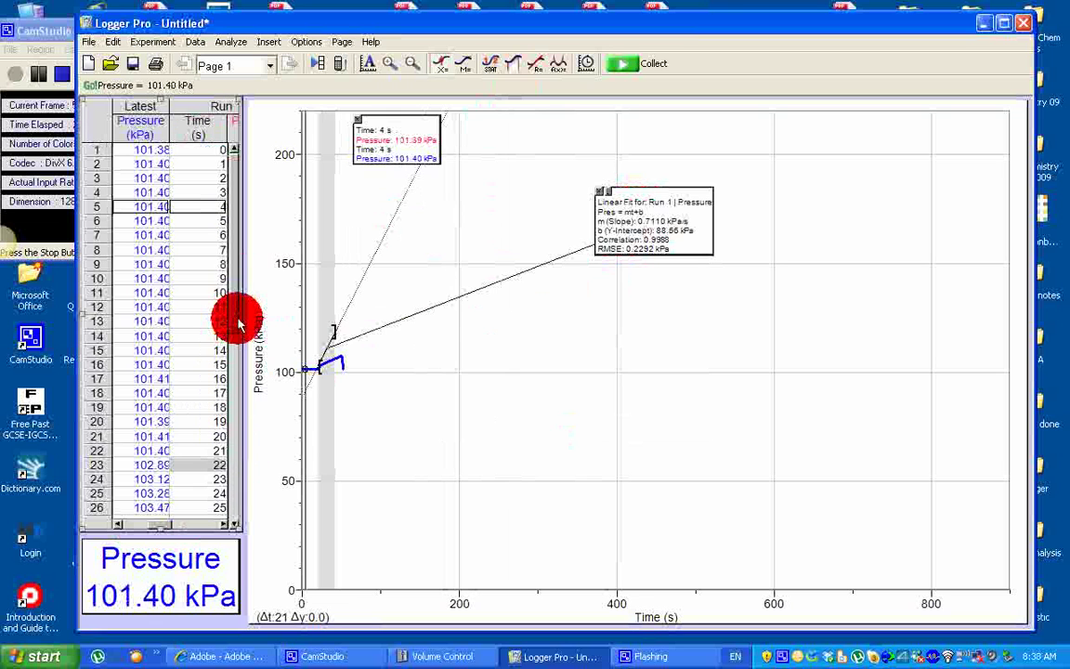
left_click(139, 528)
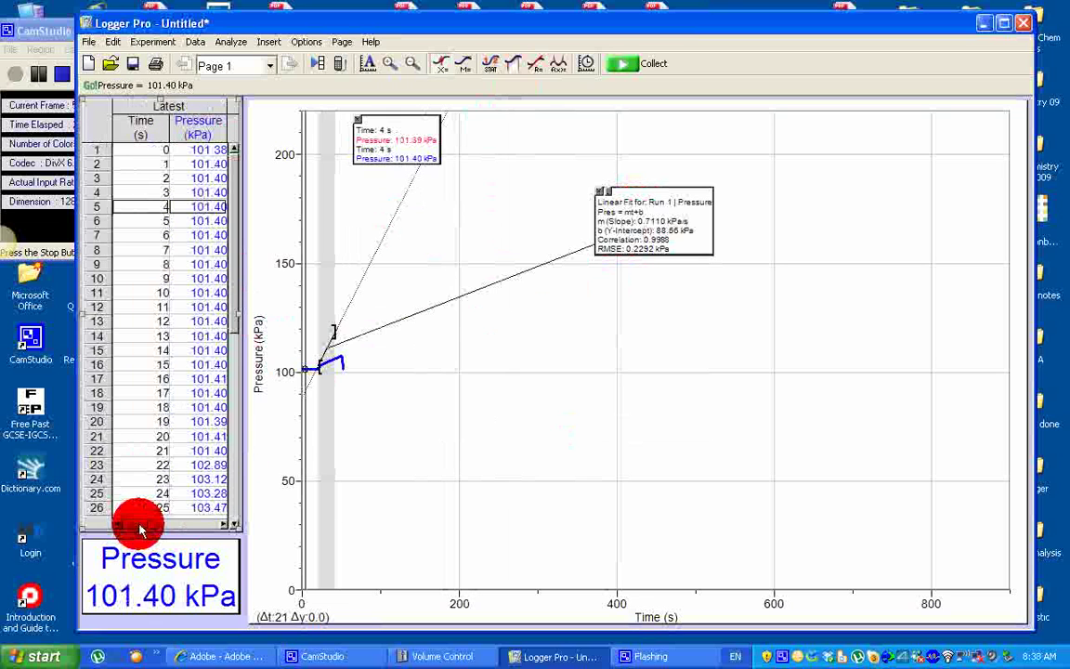
left_click(223, 248)
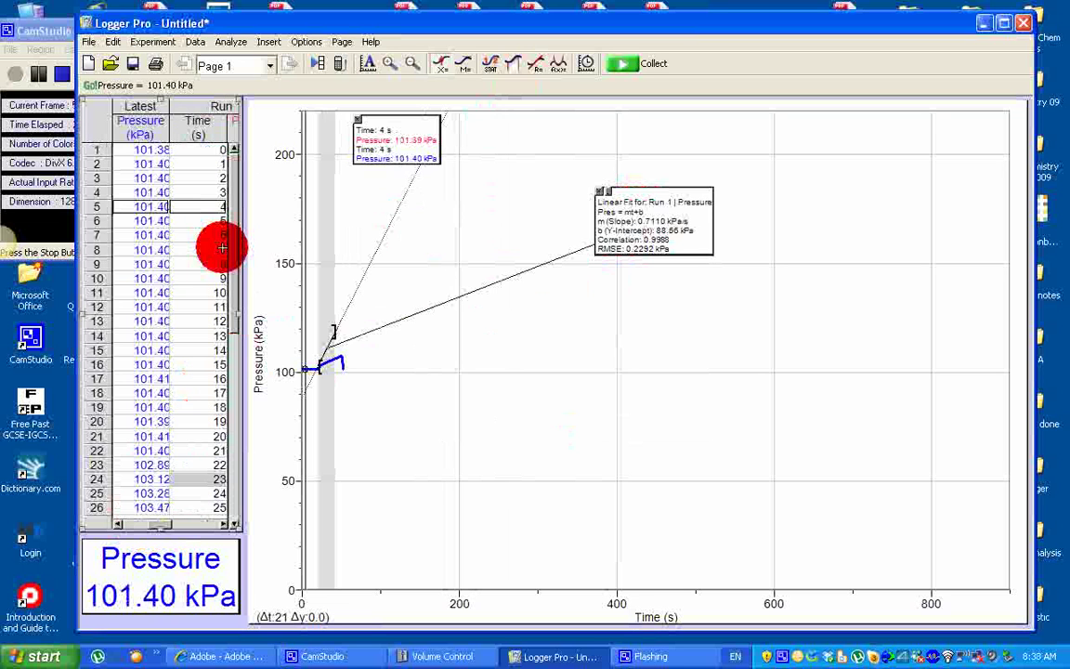
left_click(142, 528)
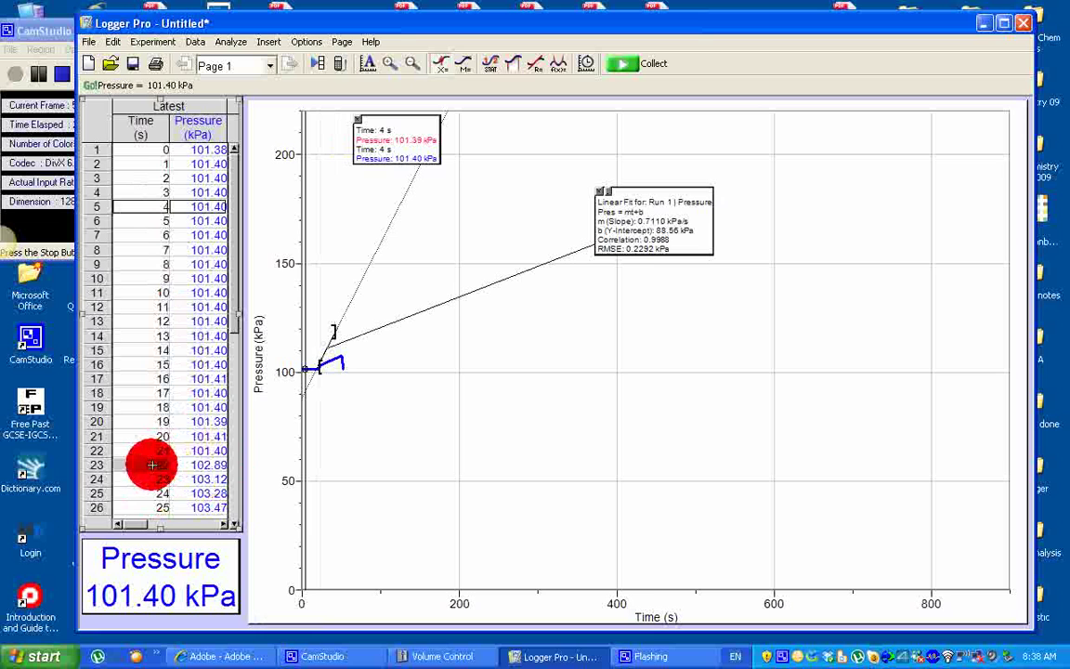
Re-toggle Examine and select the latest run's rise from about 22 s to 42 s
left_click(446, 65)
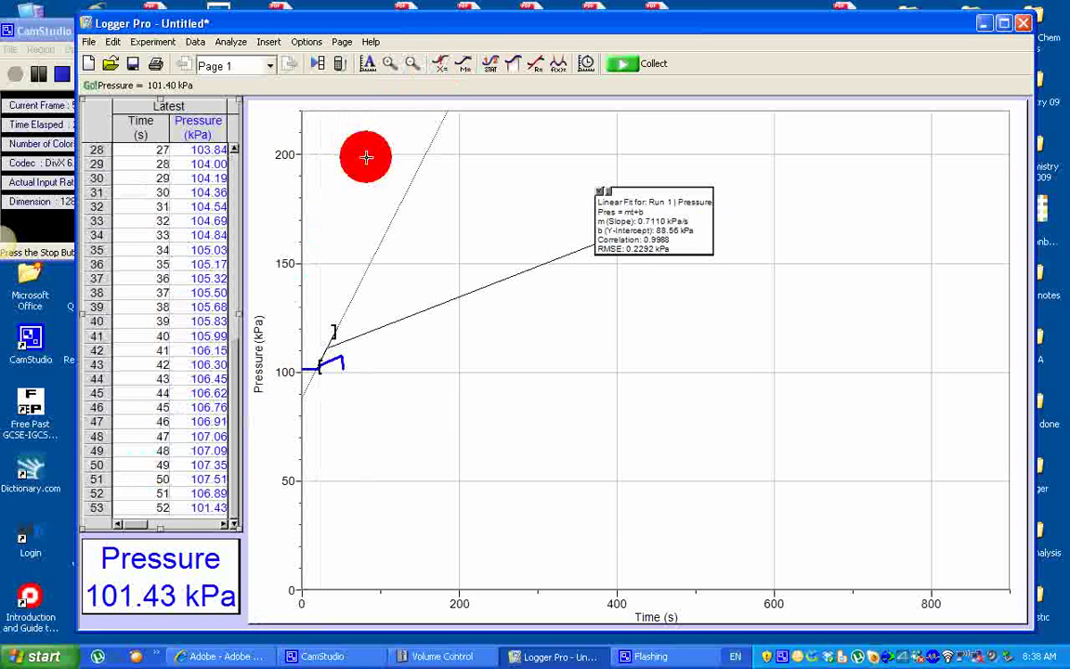
left_click(439, 67)
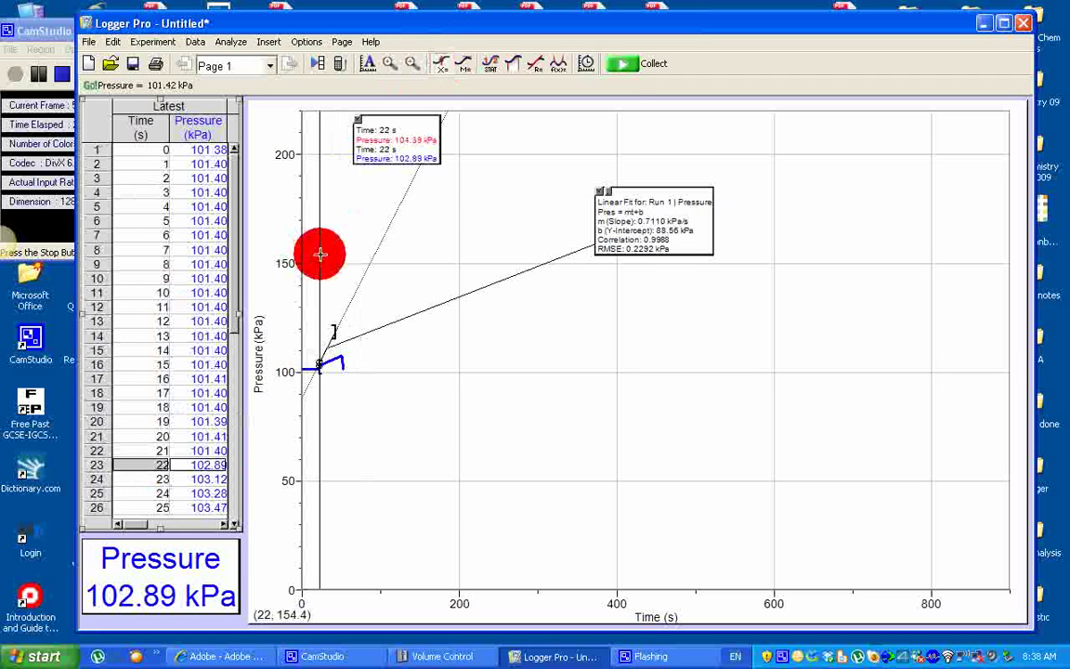
left_click(320, 254)
left_click_drag(320, 254, 336, 249)
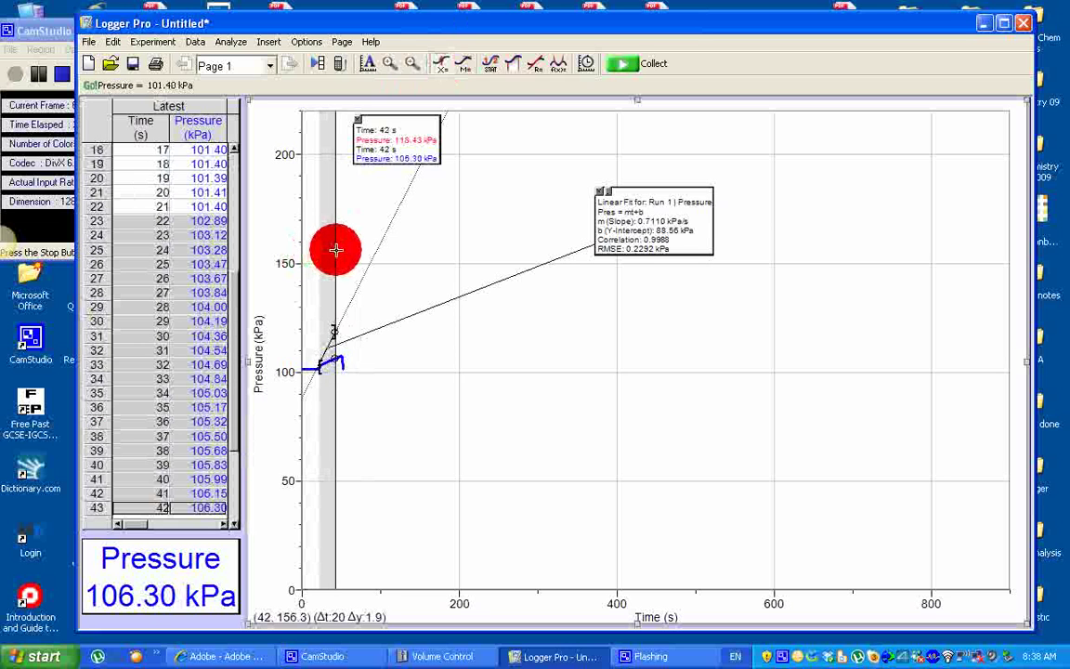
Add a Latest pressure linear fit (slope 0.1687 kPa/s, correlation 0.9995) and reposition both fit boxes
left_click(534, 65)
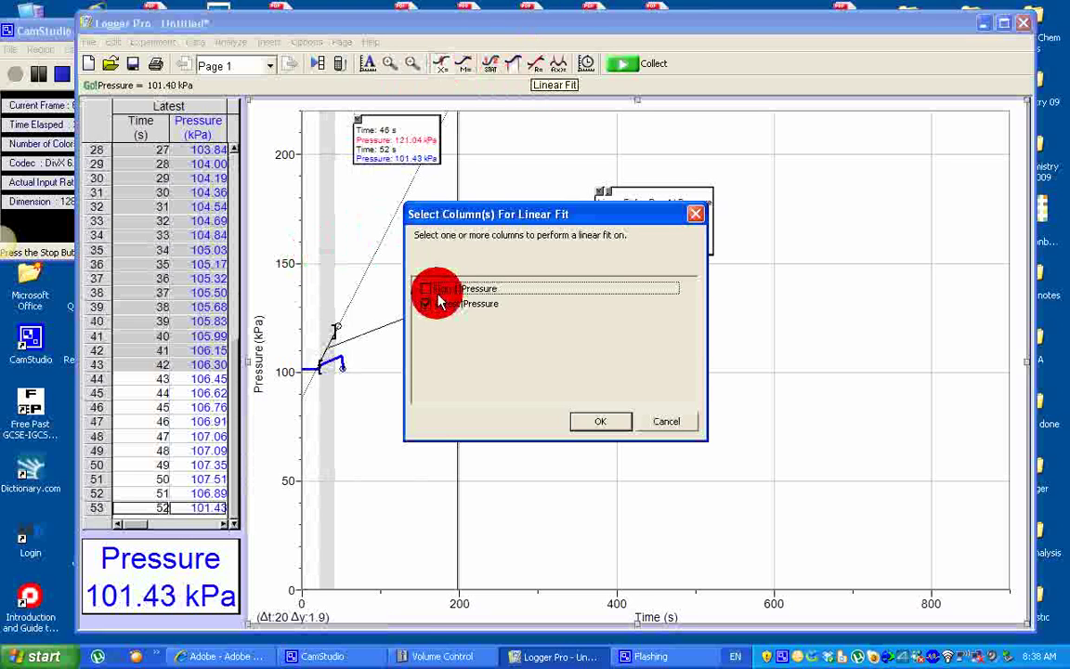
left_click(600, 421)
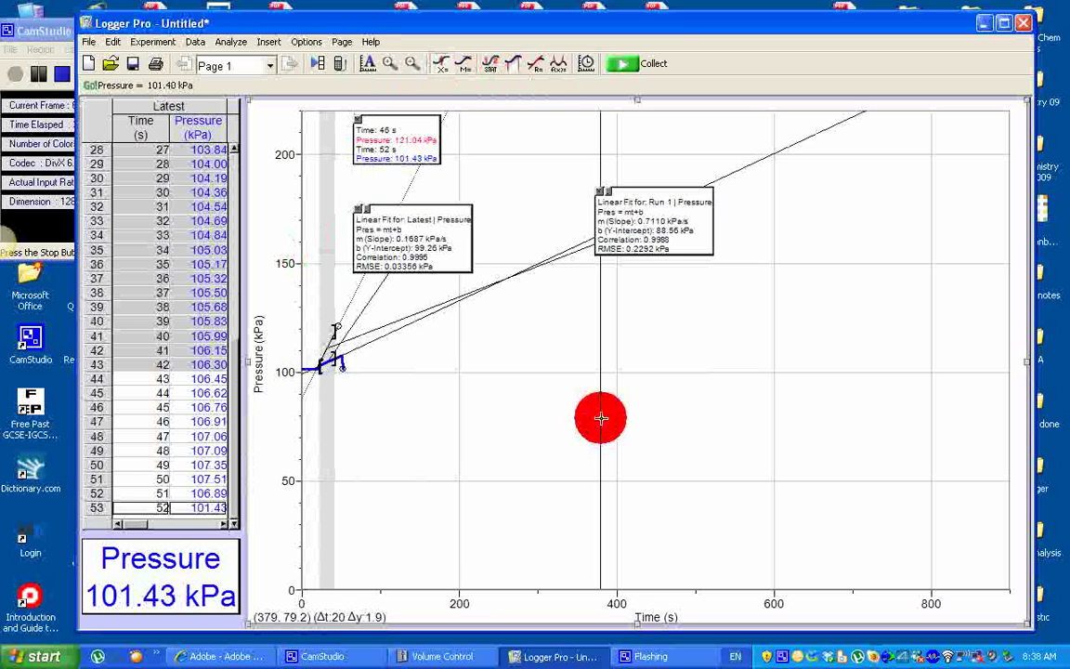
mouse_move(418, 231)
left_mouse_down()
mouse_move(746, 318)
mouse_move(707, 321)
left_mouse_up()
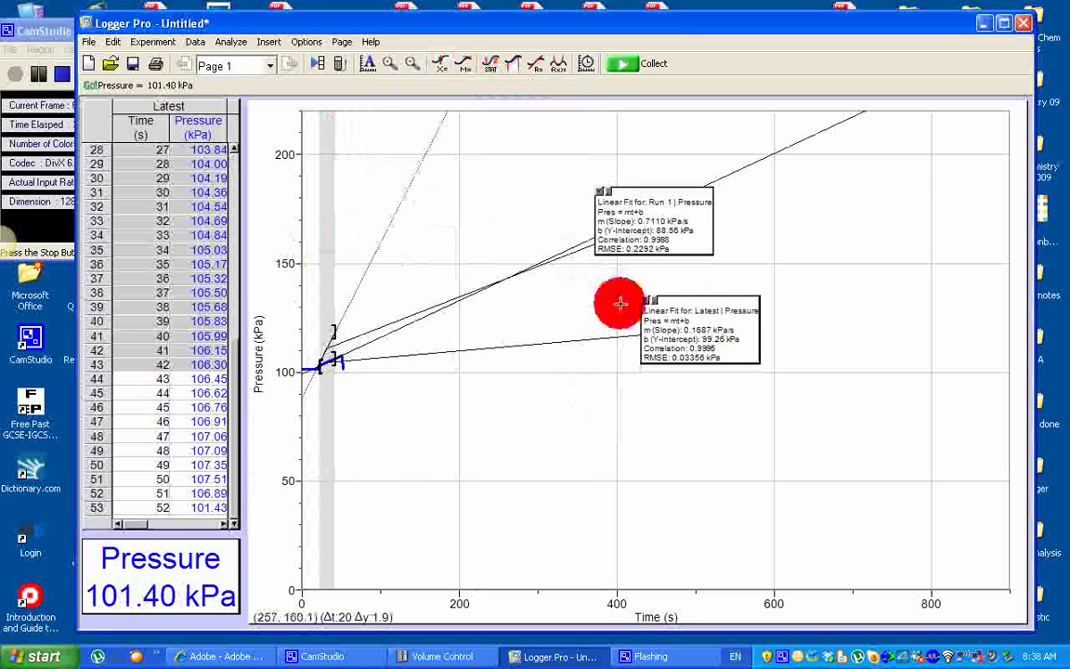
mouse_move(611, 215)
left_mouse_down()
mouse_move(520, 163)
mouse_move(566, 196)
mouse_move(530, 184)
mouse_move(569, 182)
mouse_move(555, 175)
mouse_move(571, 183)
left_mouse_up()
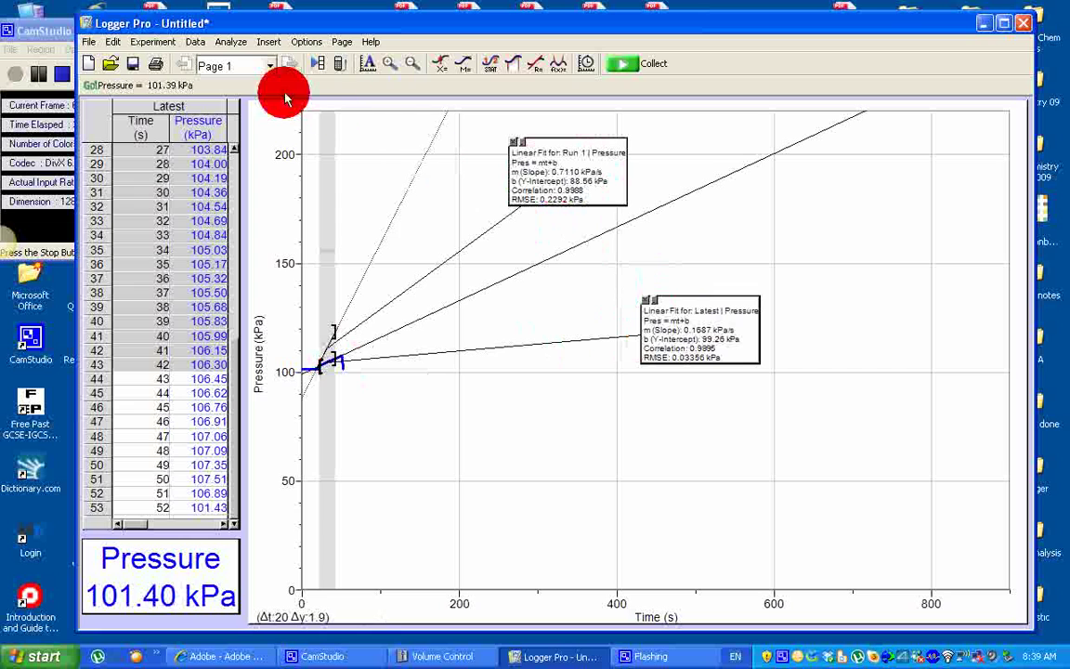
Open the Experiment menu to reach the store, clear and extend-run commands
left_click(154, 42)
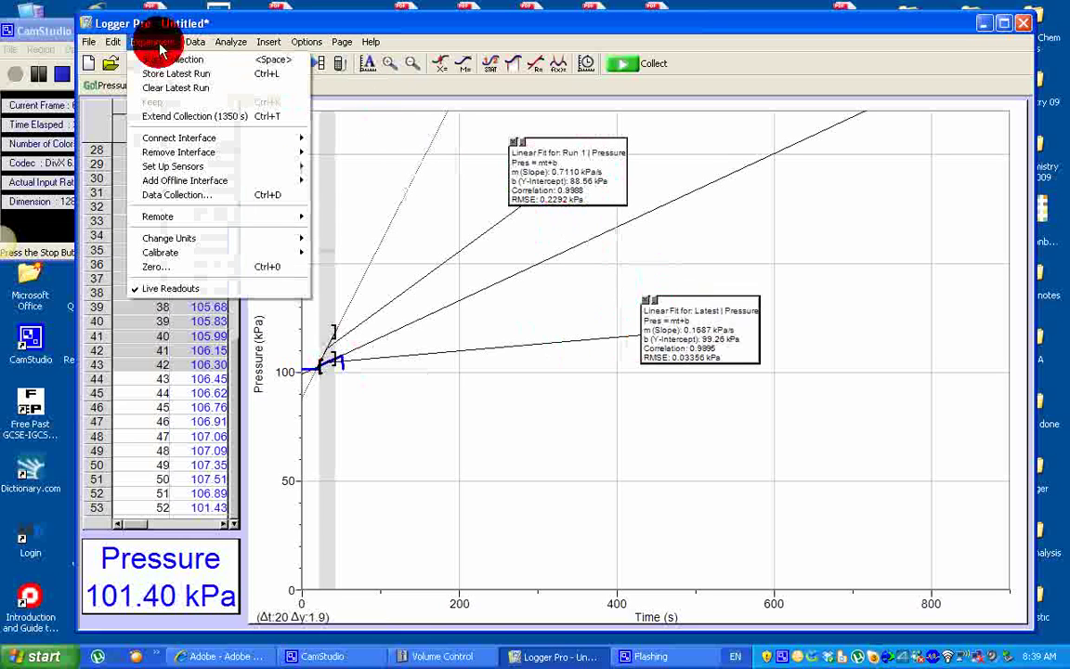